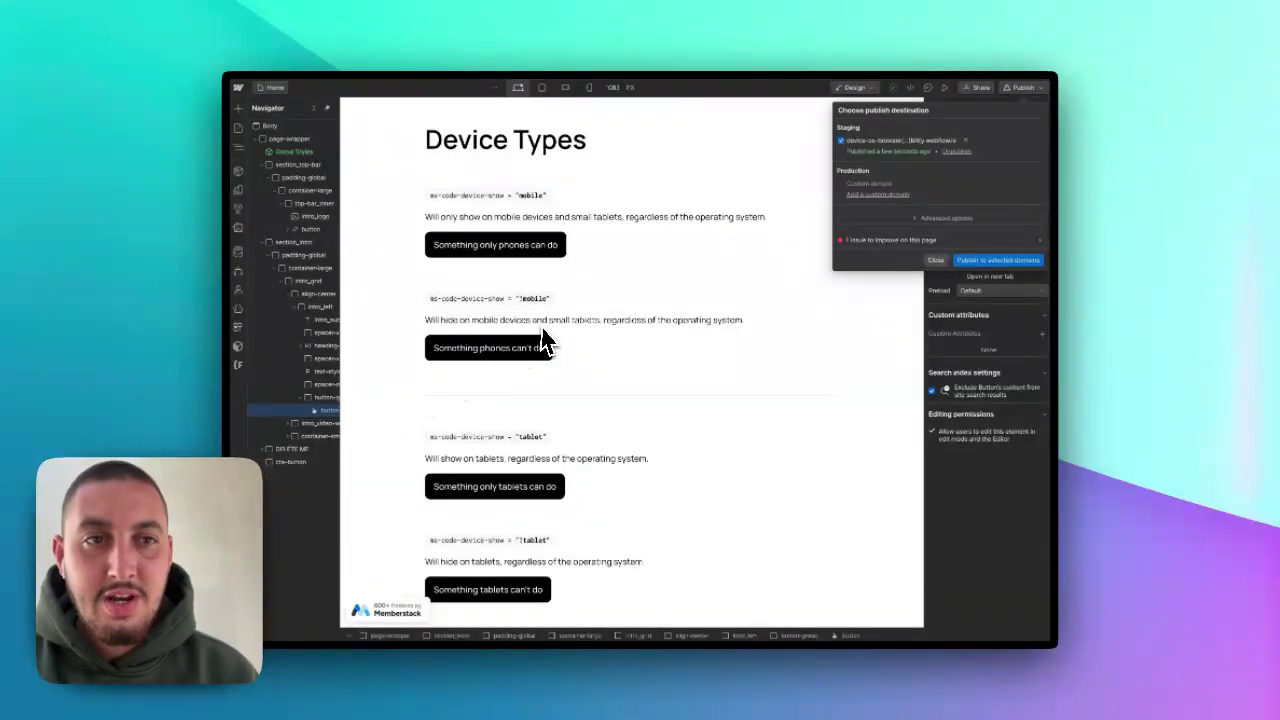
- Leave the live Device Types demo page and return to it in the Webflow Designer
key("Escape")
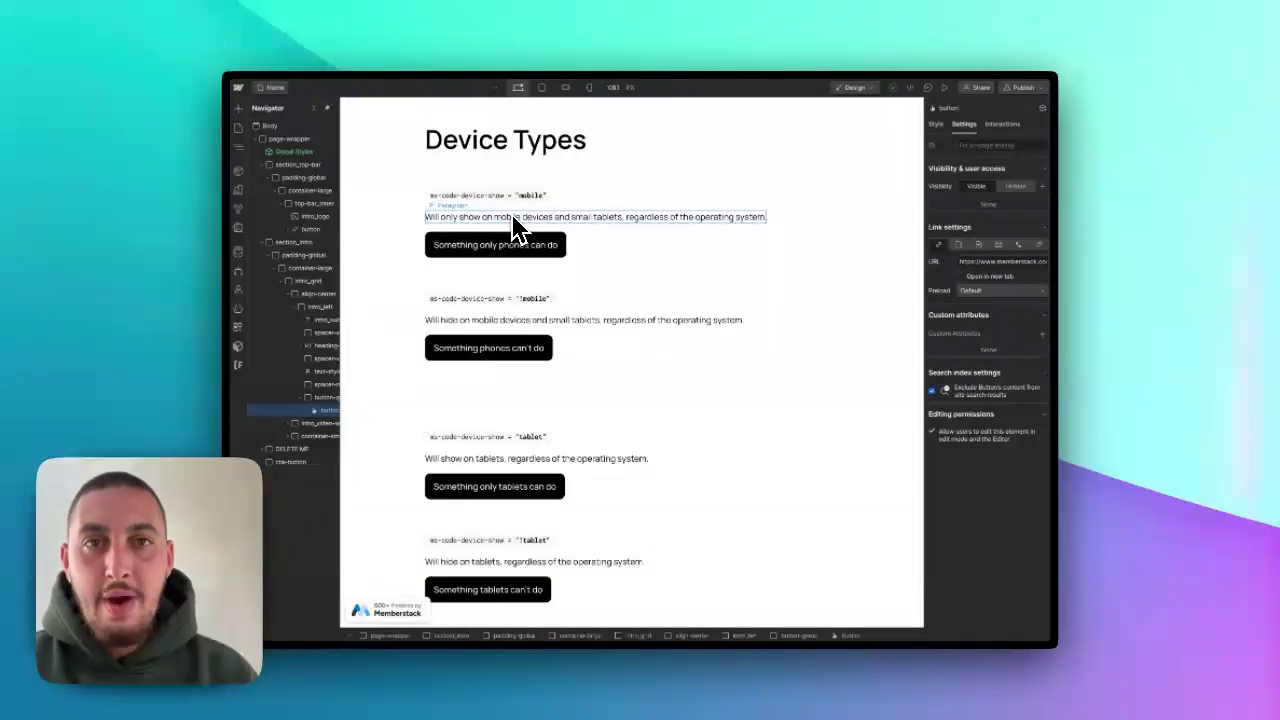
- Show the device-detection script in the Home page's Before </body> tag custom code
left_click(238, 131)
left_click(364, 167)
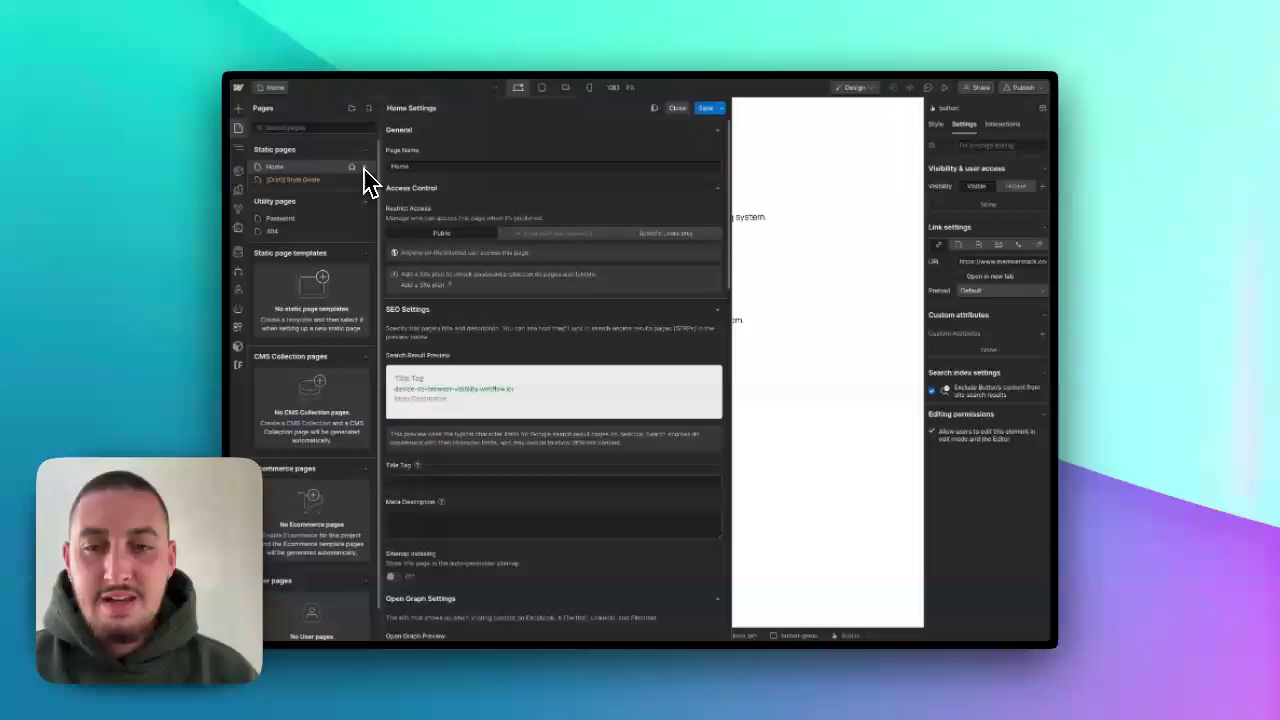
scroll(512, 420, "down", 1)
scroll(508, 410, "down", 15)
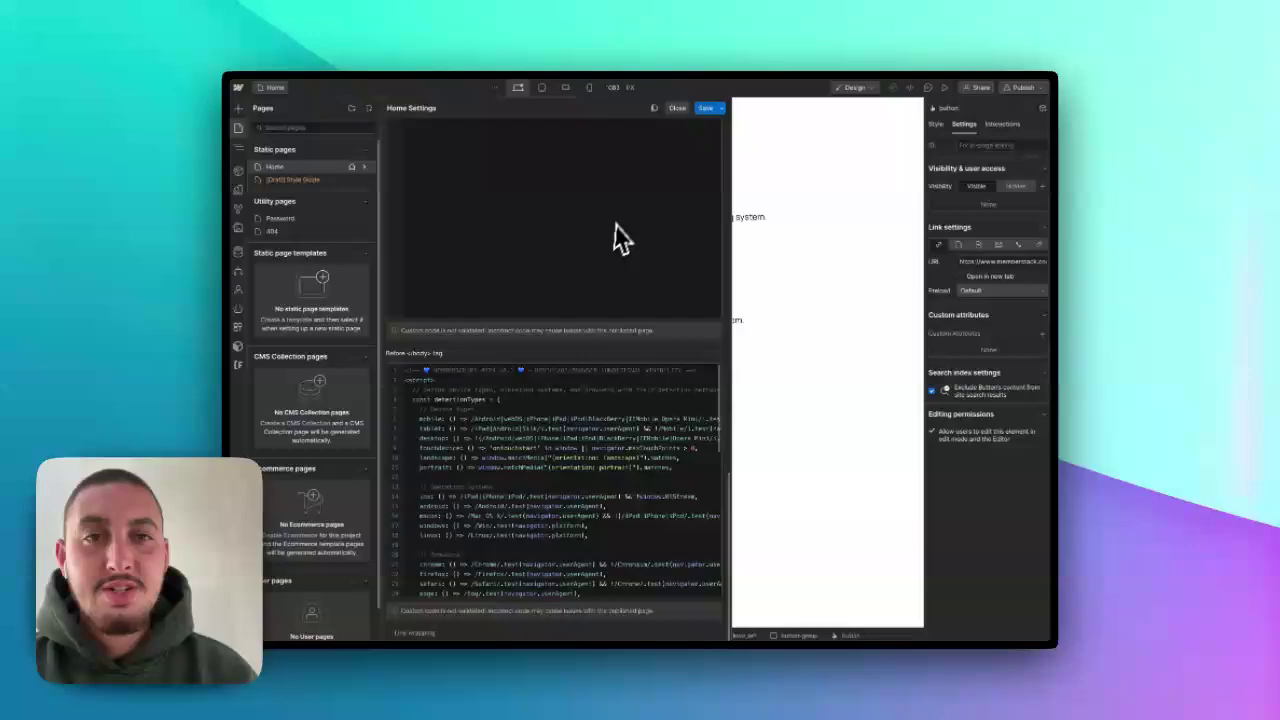
- Close Home settings and select the first group to see its ms-code-device-show = "mobile" attribute
left_click(677, 109)
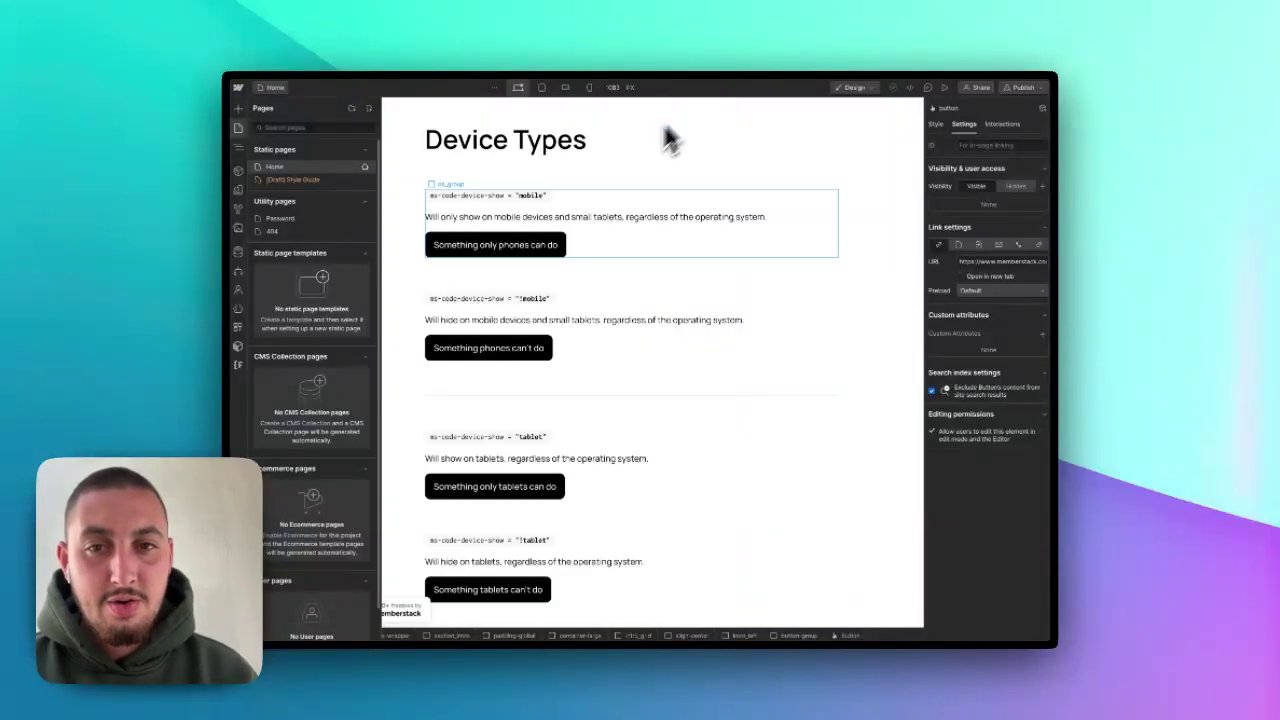
left_click(616, 233)
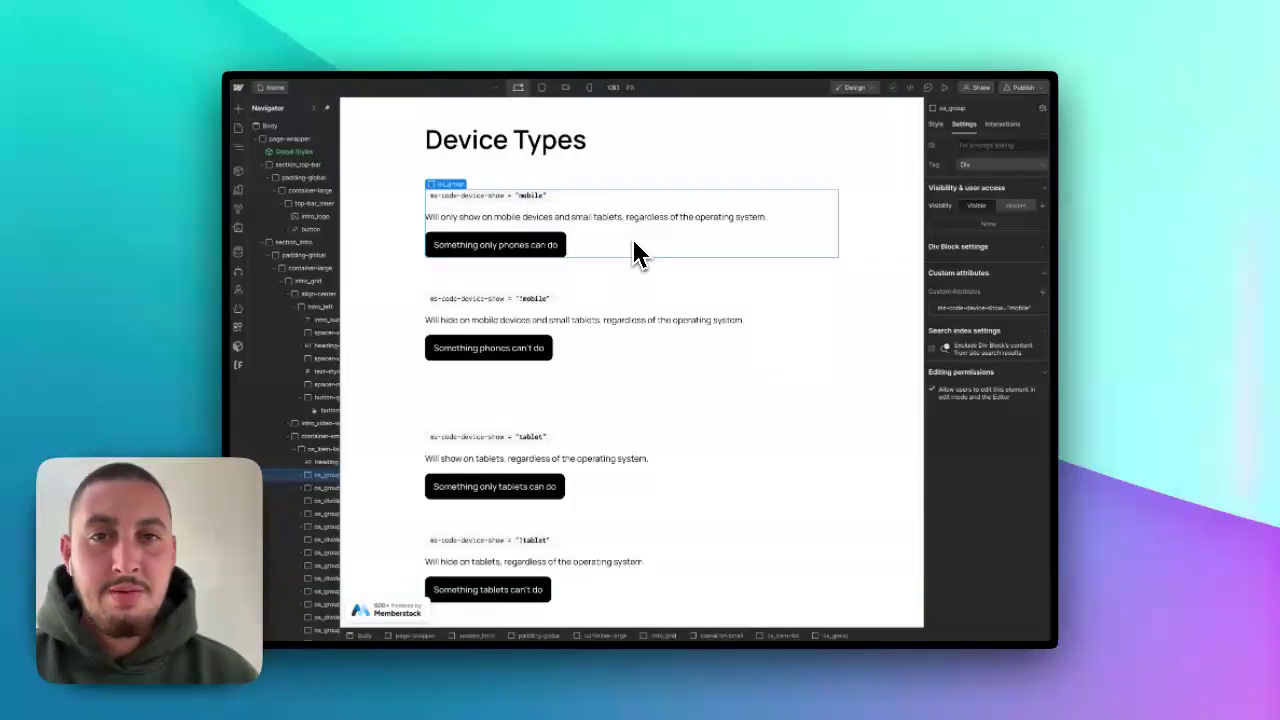
- Inspect the touchdevice group's attribute, then reach the Operating Systems "ios", "!ios" and "android" examples
scroll(630, 255, "down", 1)
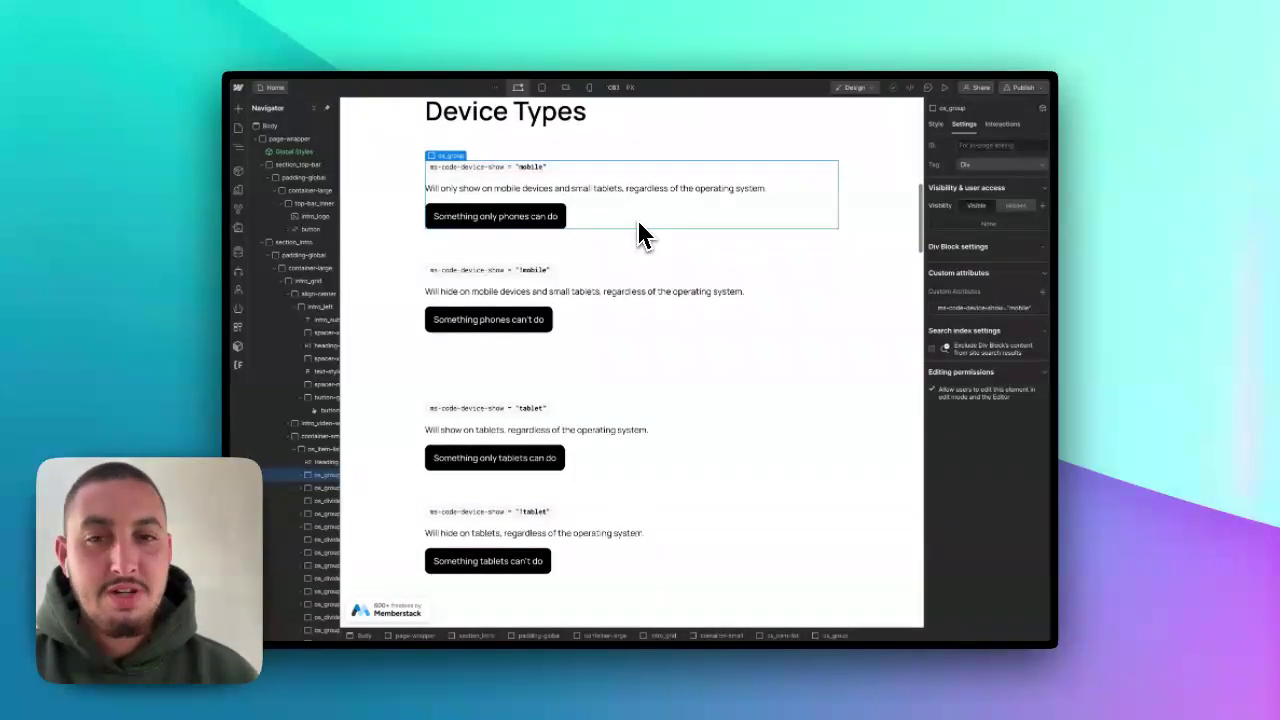
scroll(637, 229, "down", 2)
scroll(638, 230, "down", 2)
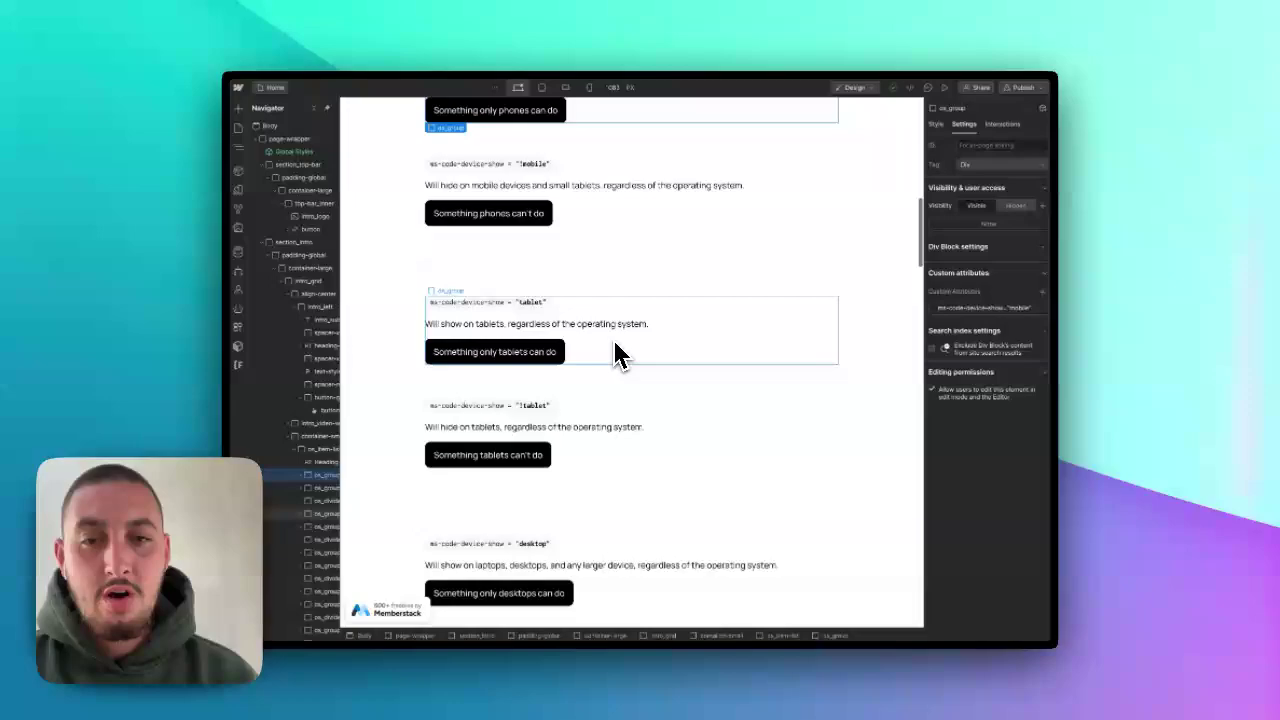
scroll(615, 352, "down", 5)
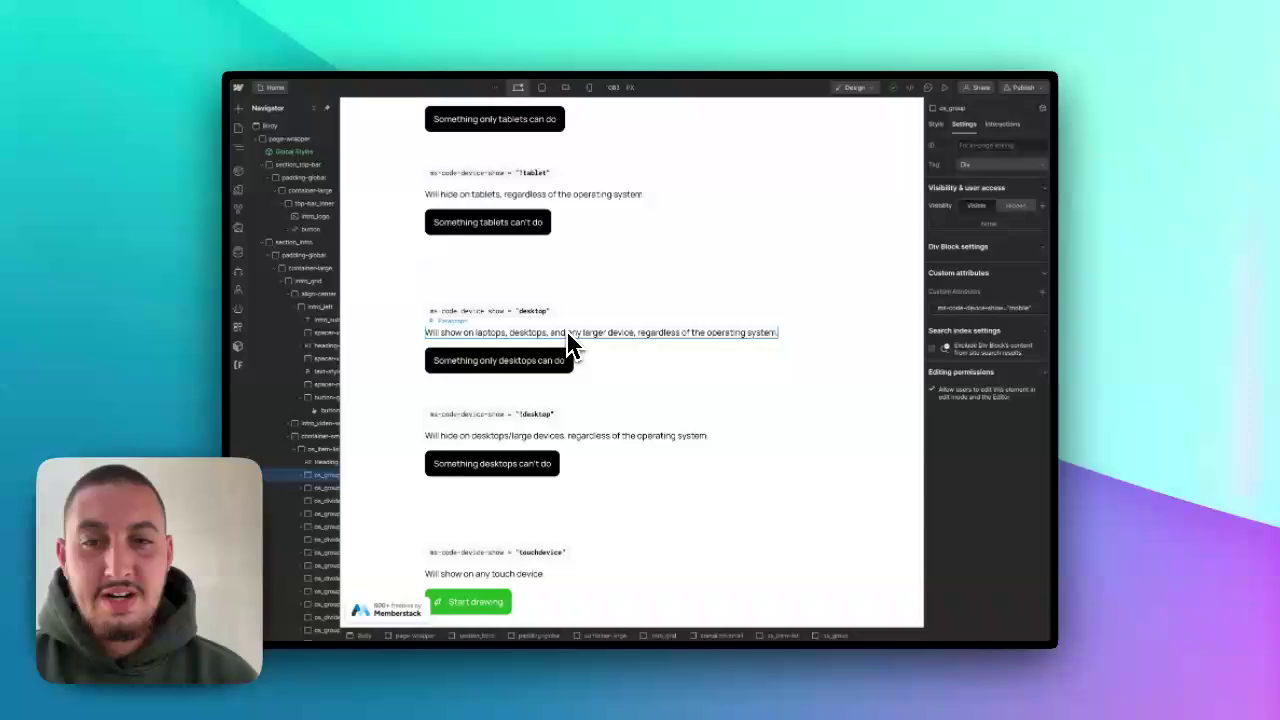
scroll(620, 400, "down", 3)
scroll(628, 395, "down", 2)
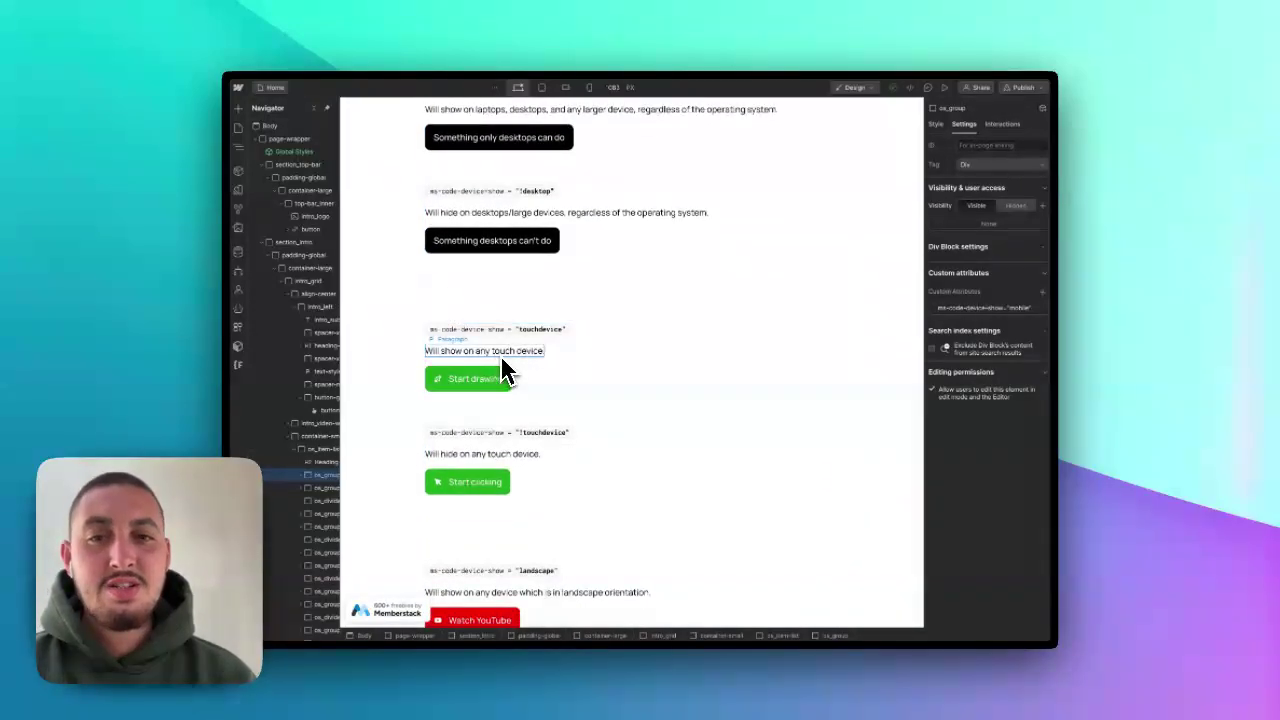
left_click(560, 372)
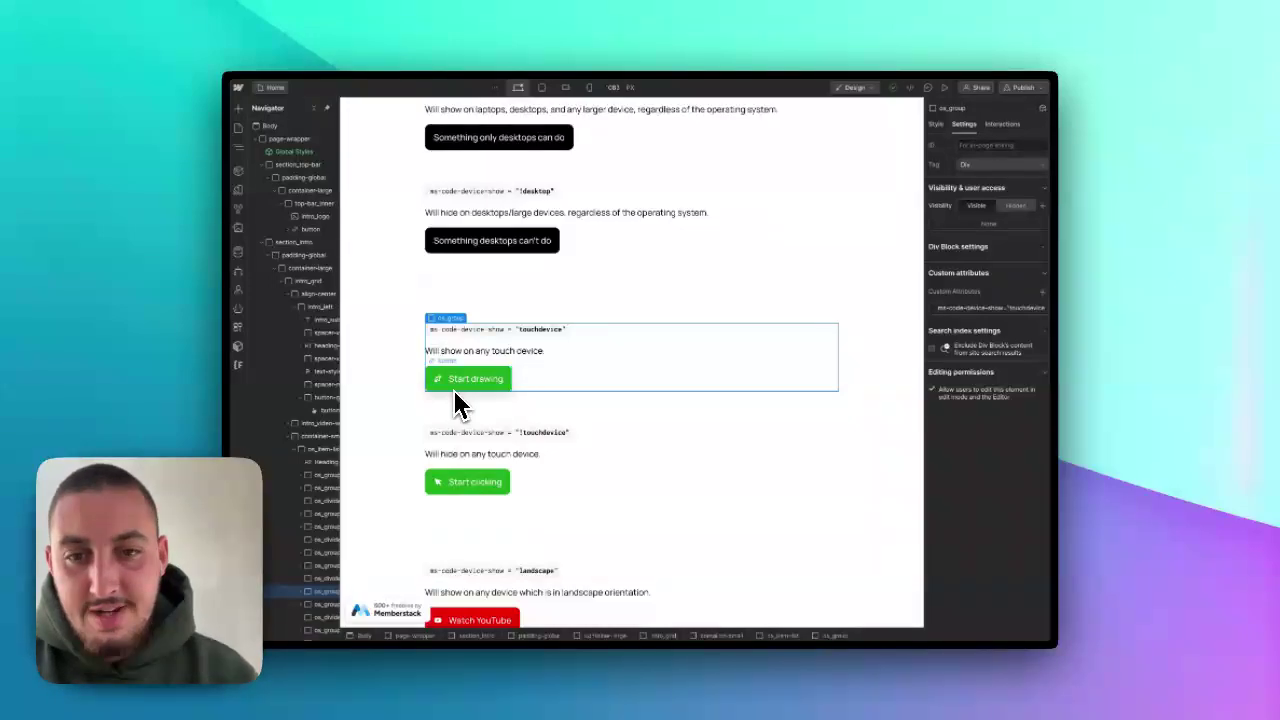
scroll(457, 400, "down", 2)
scroll(565, 458, "down", 3)
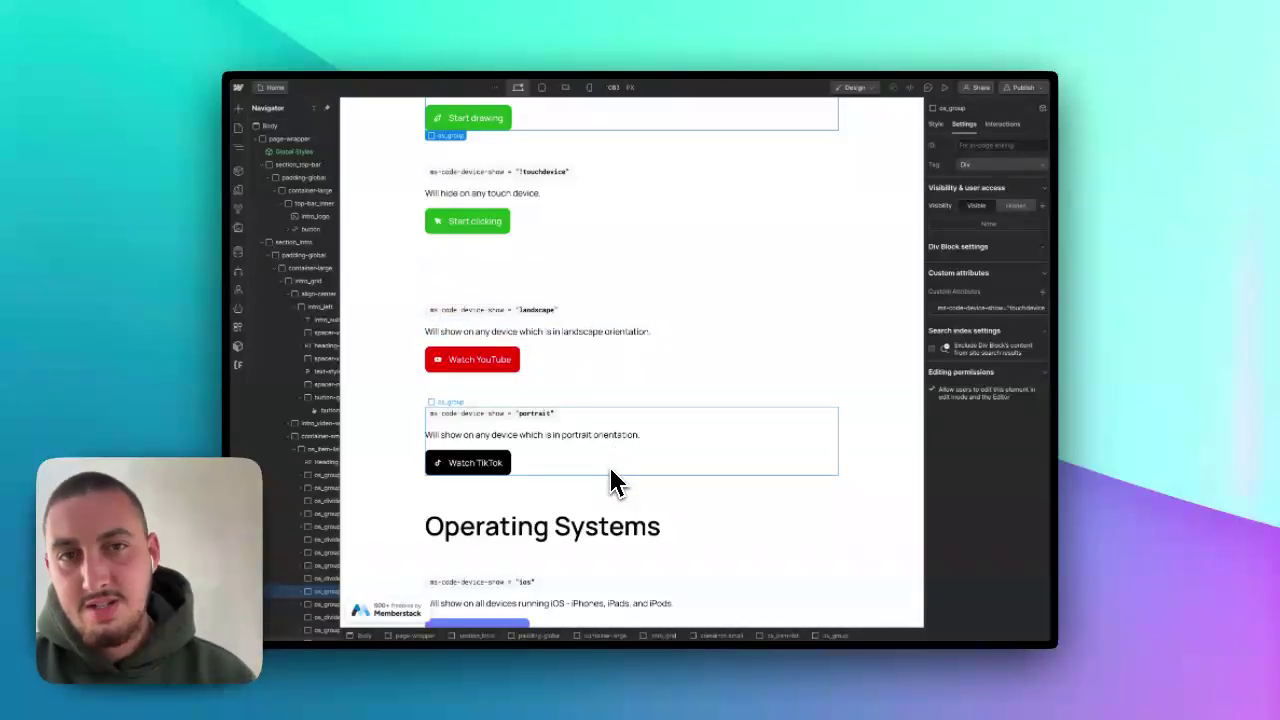
scroll(614, 482, "down", 5)
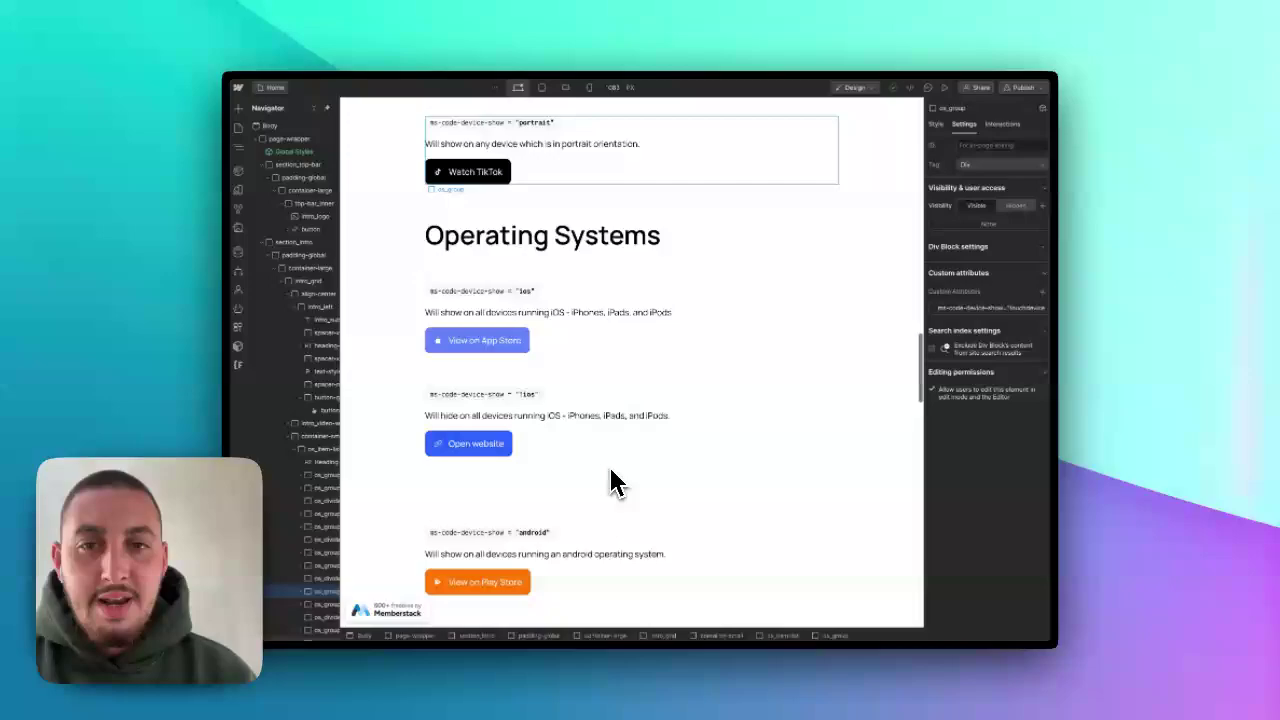
scroll(608, 357, "down", 1)
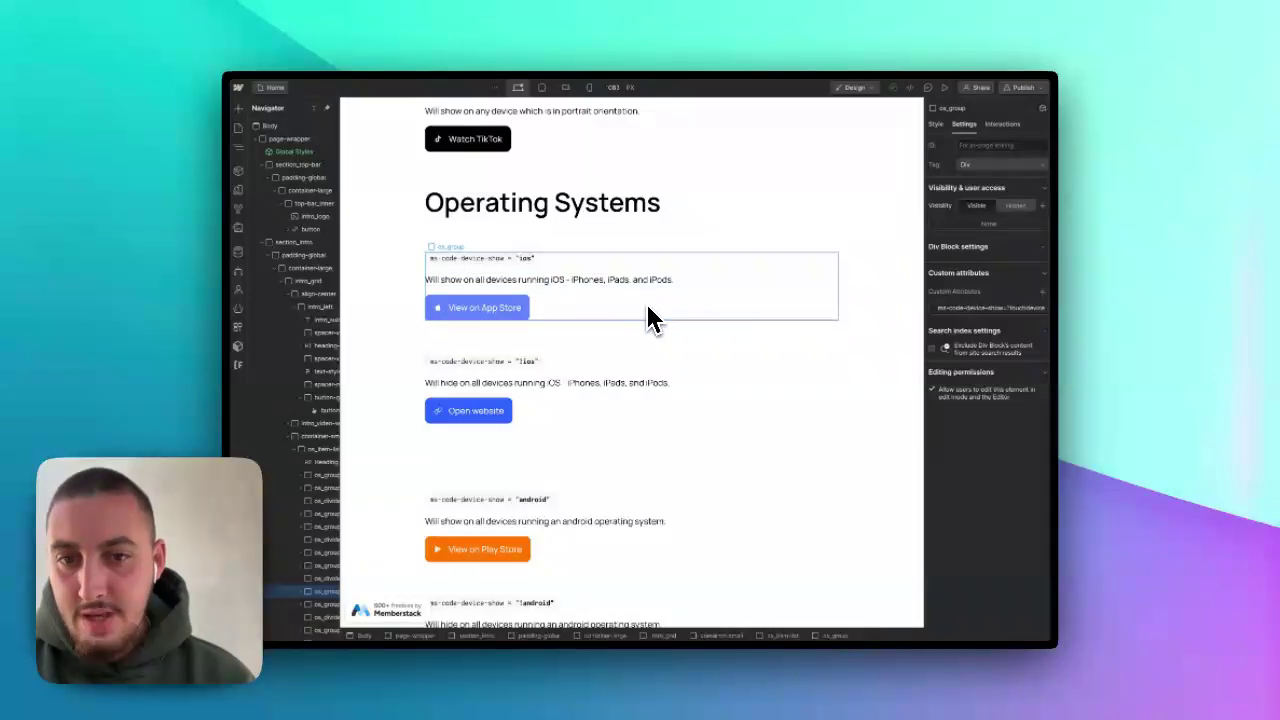
scroll(648, 314, "down", 1)
scroll(598, 390, "down", 3)
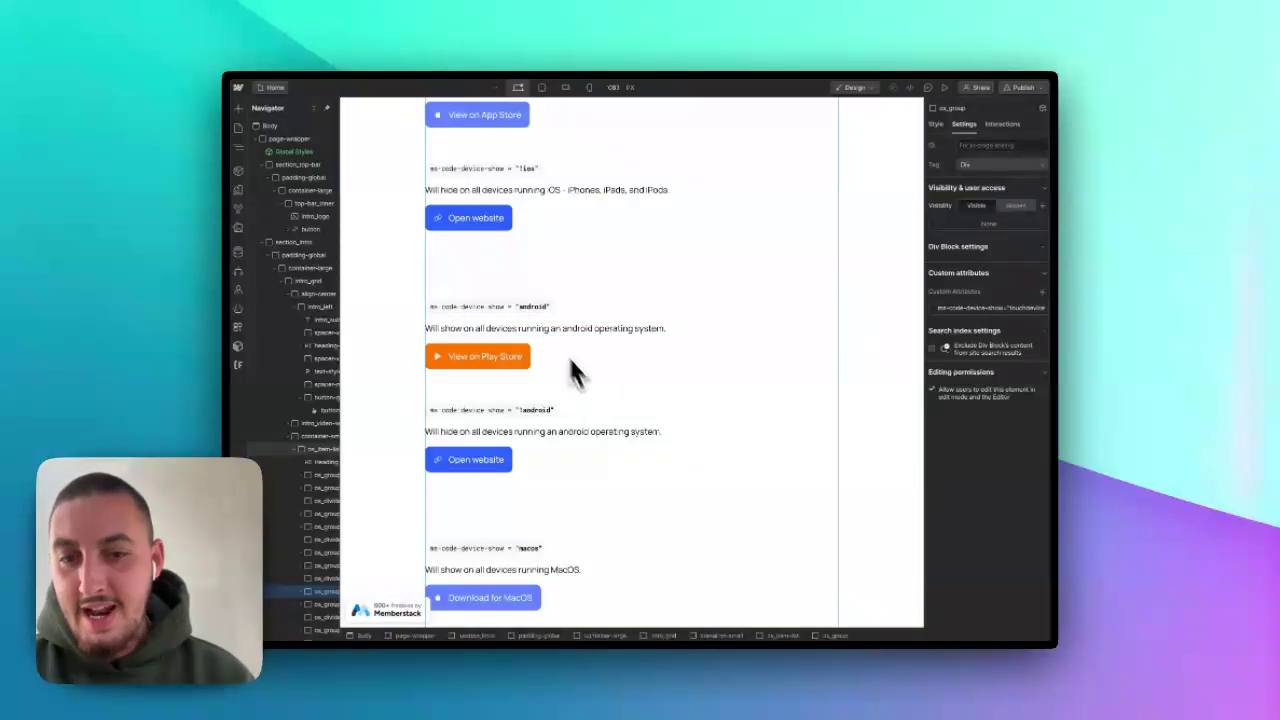
scroll(590, 395, "down", 2)
scroll(604, 410, "down", 2)
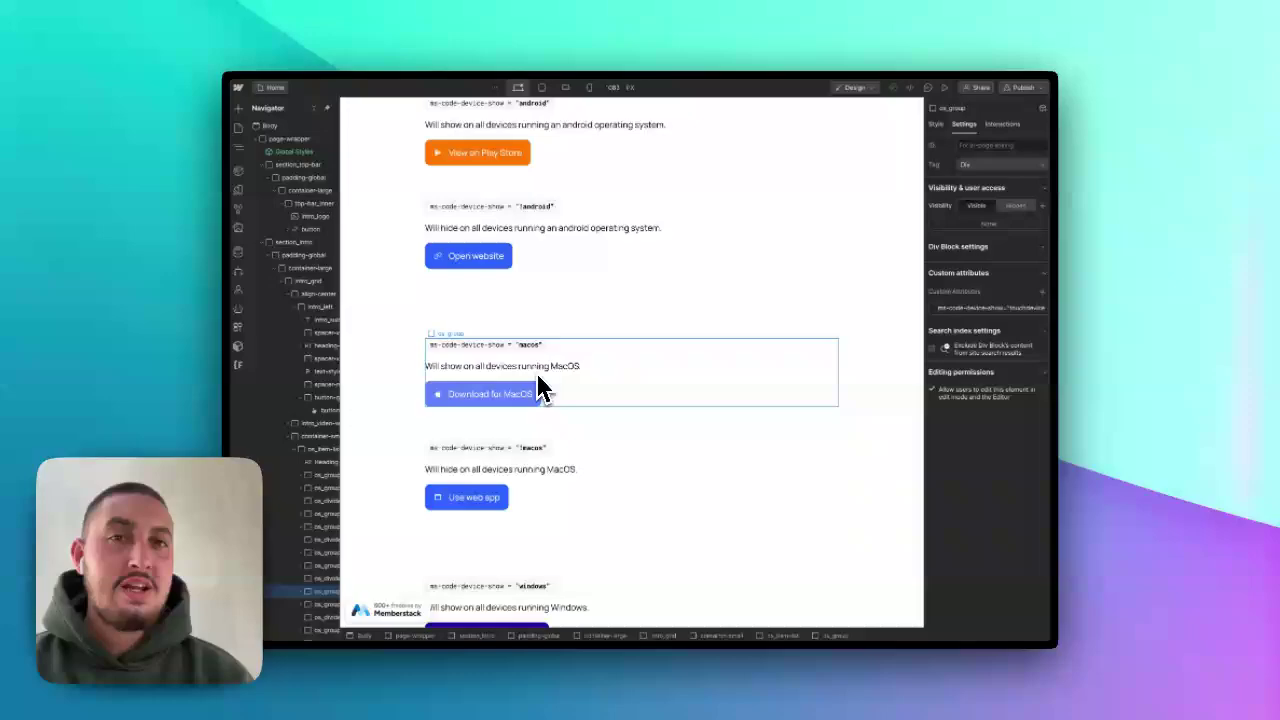
scroll(650, 405, "down", 5)
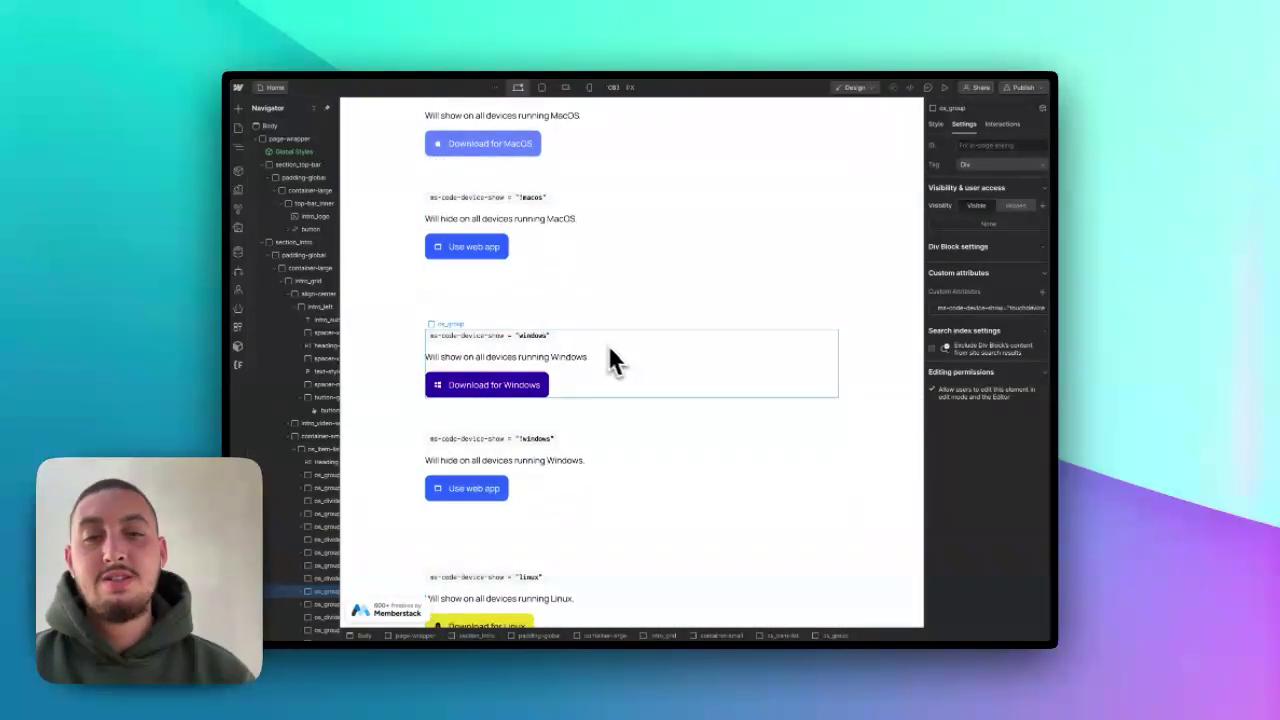
scroll(615, 365, "down", 1)
scroll(622, 375, "down", 5)
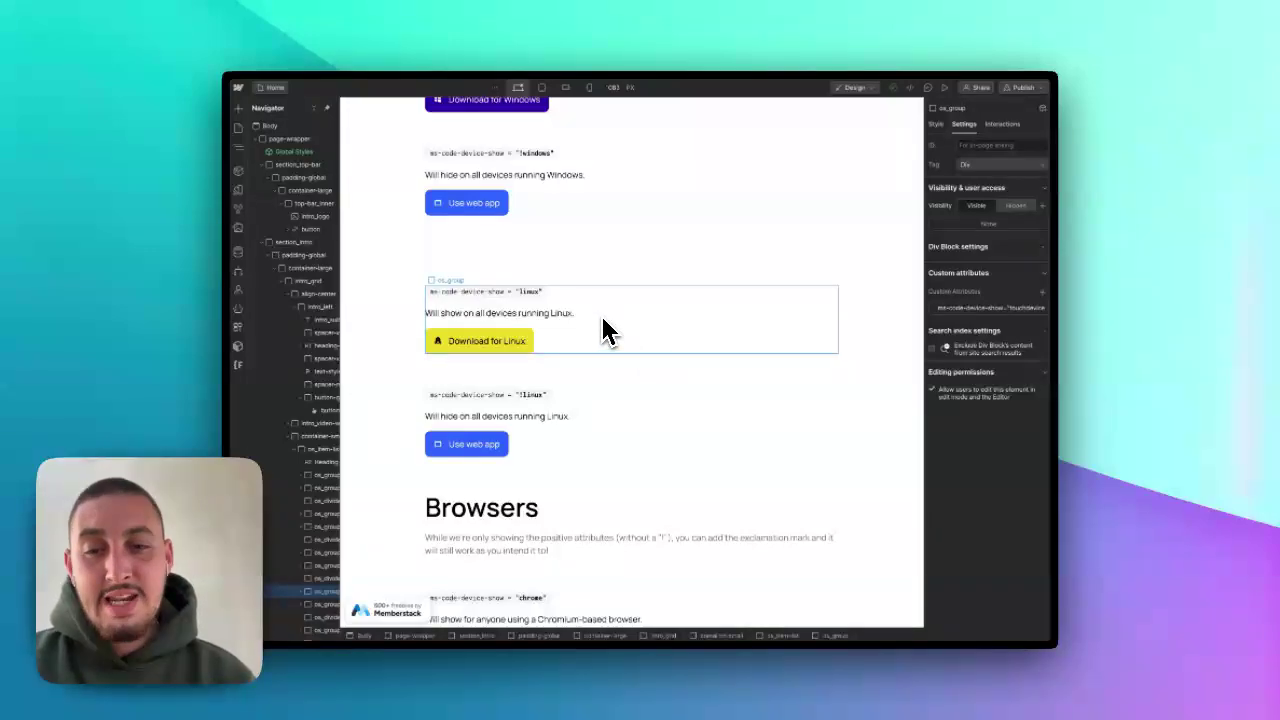
scroll(605, 328, "down", 6)
left_click(632, 336)
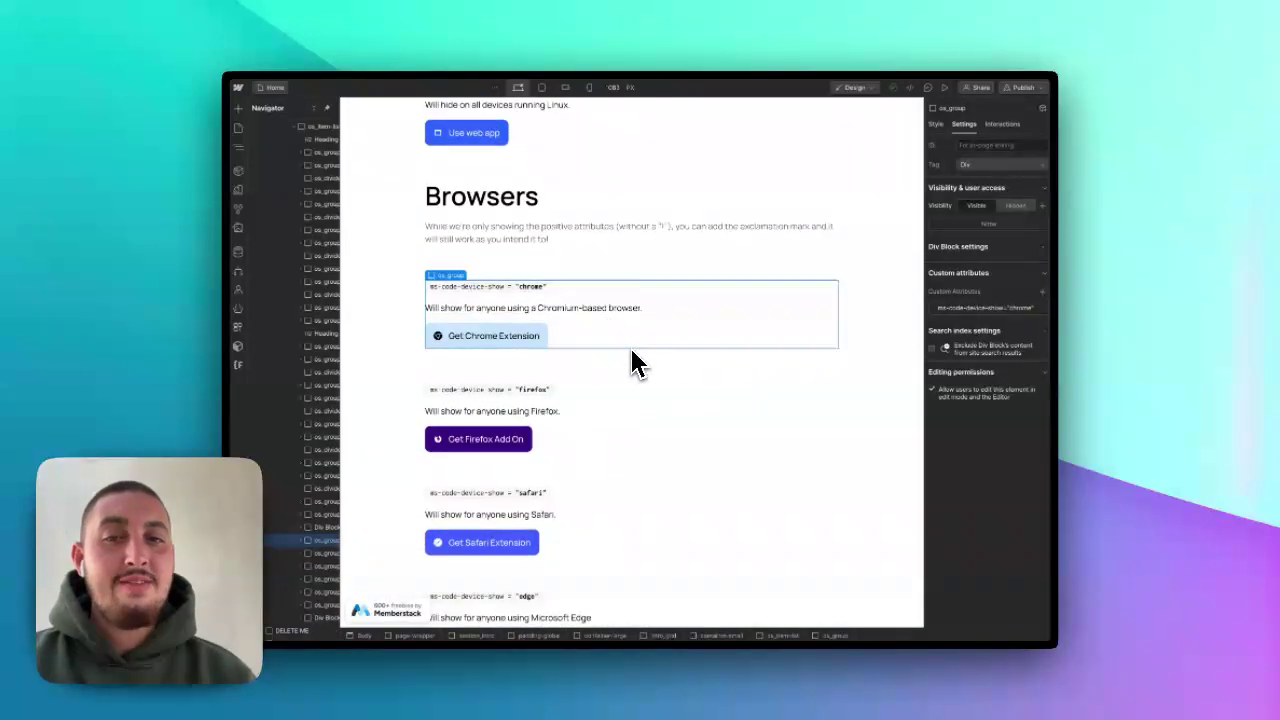
scroll(607, 345, "down", 1)
left_click(611, 360)
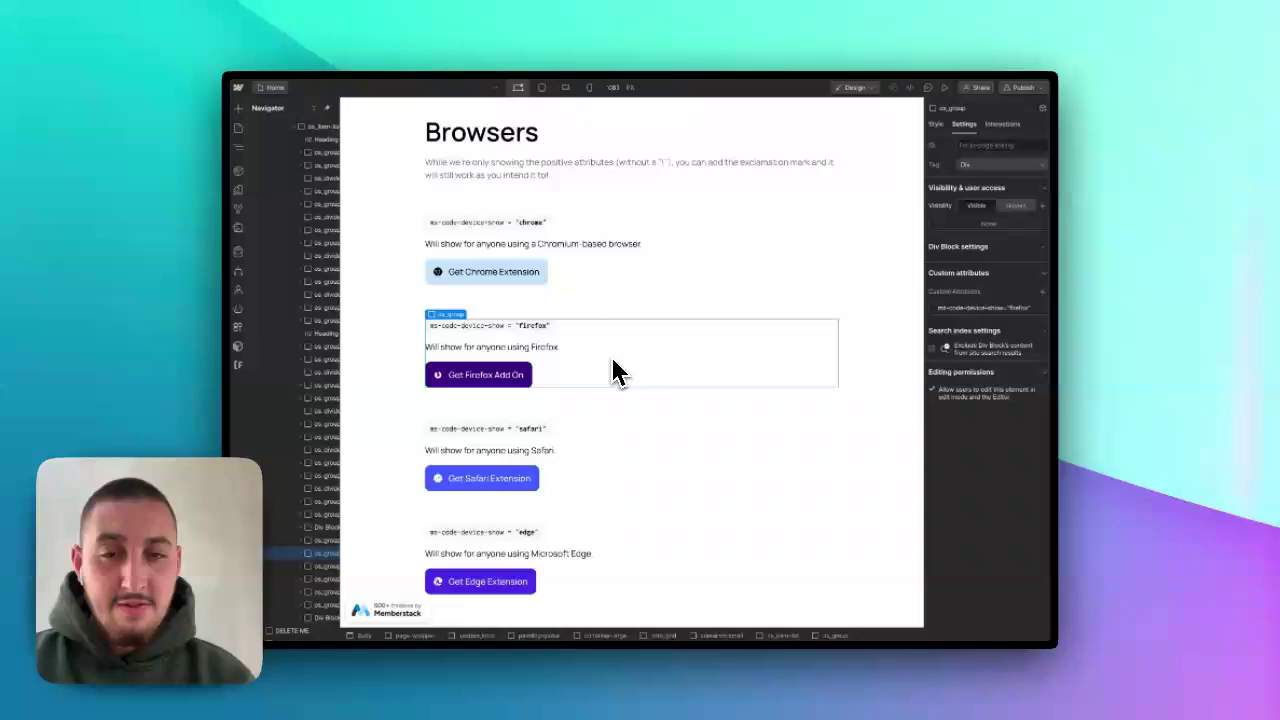
scroll(613, 368, "down", 1)
left_click(614, 402)
scroll(614, 408, "down", 1)
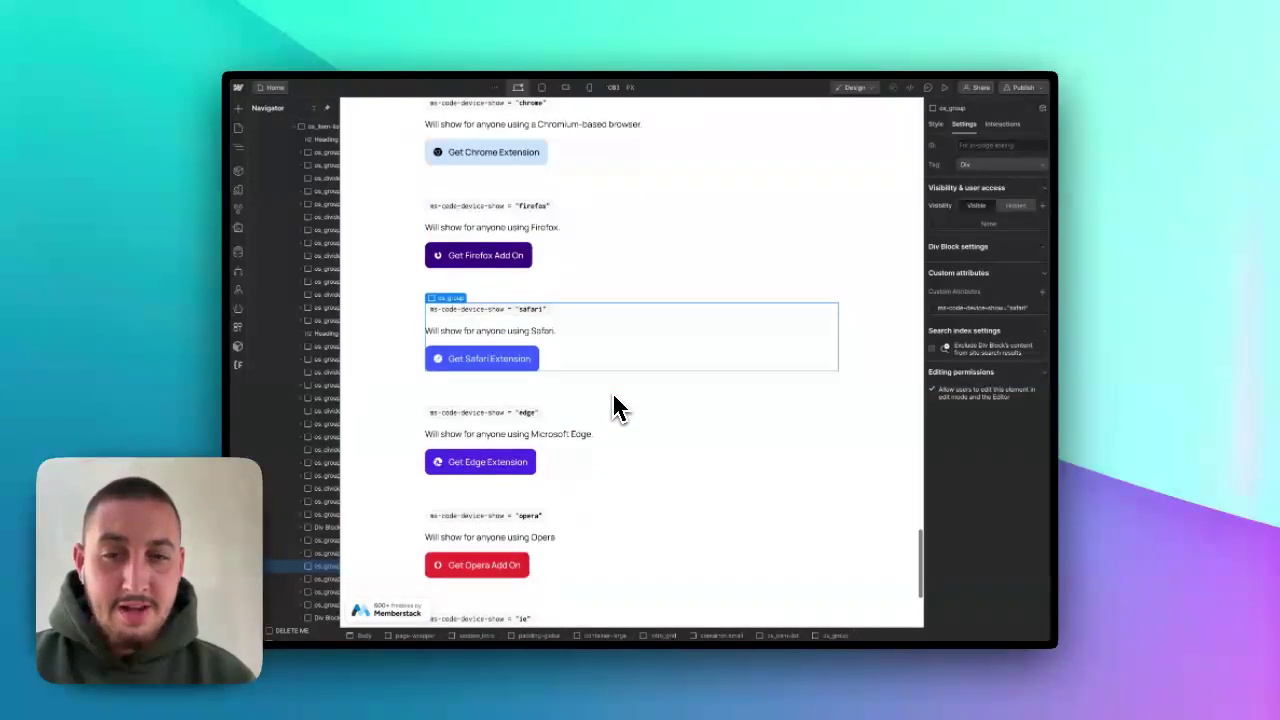
left_click(625, 438)
scroll(628, 449, "down", 1)
left_click(646, 454)
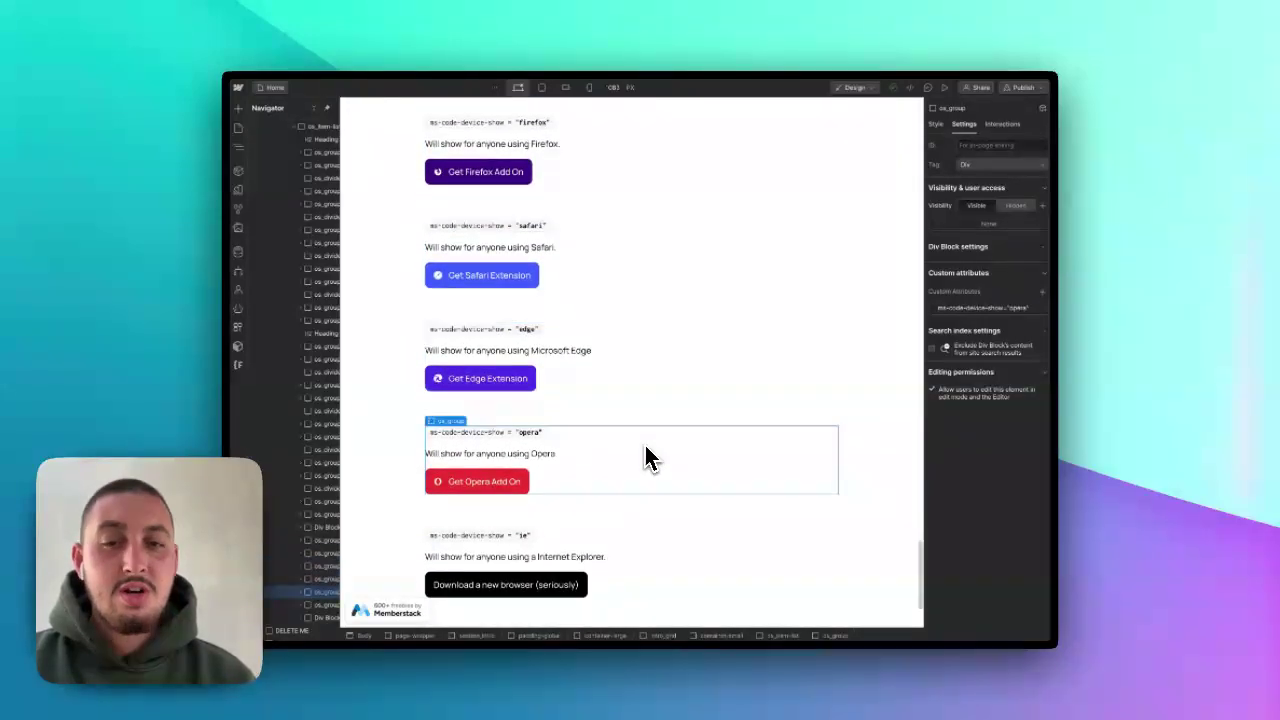
scroll(647, 452, "down", 1)
scroll(650, 455, "down", 1)
left_click(681, 450)
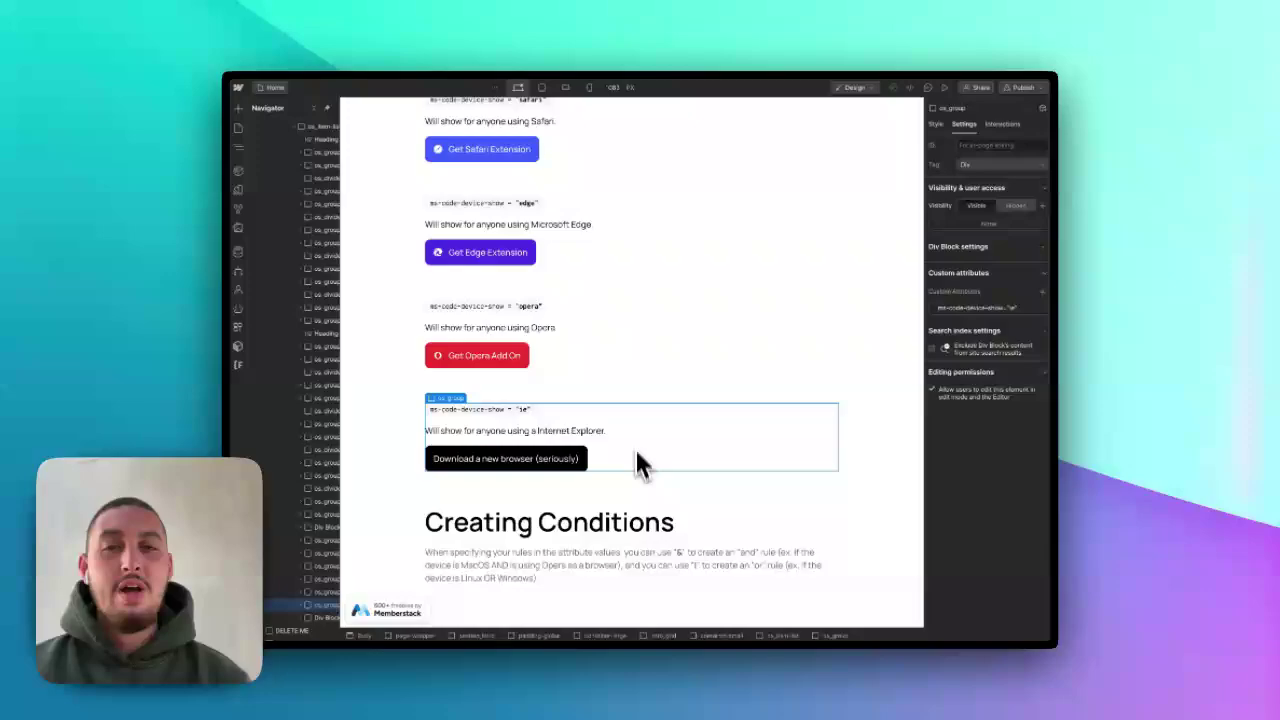
left_click(590, 340)
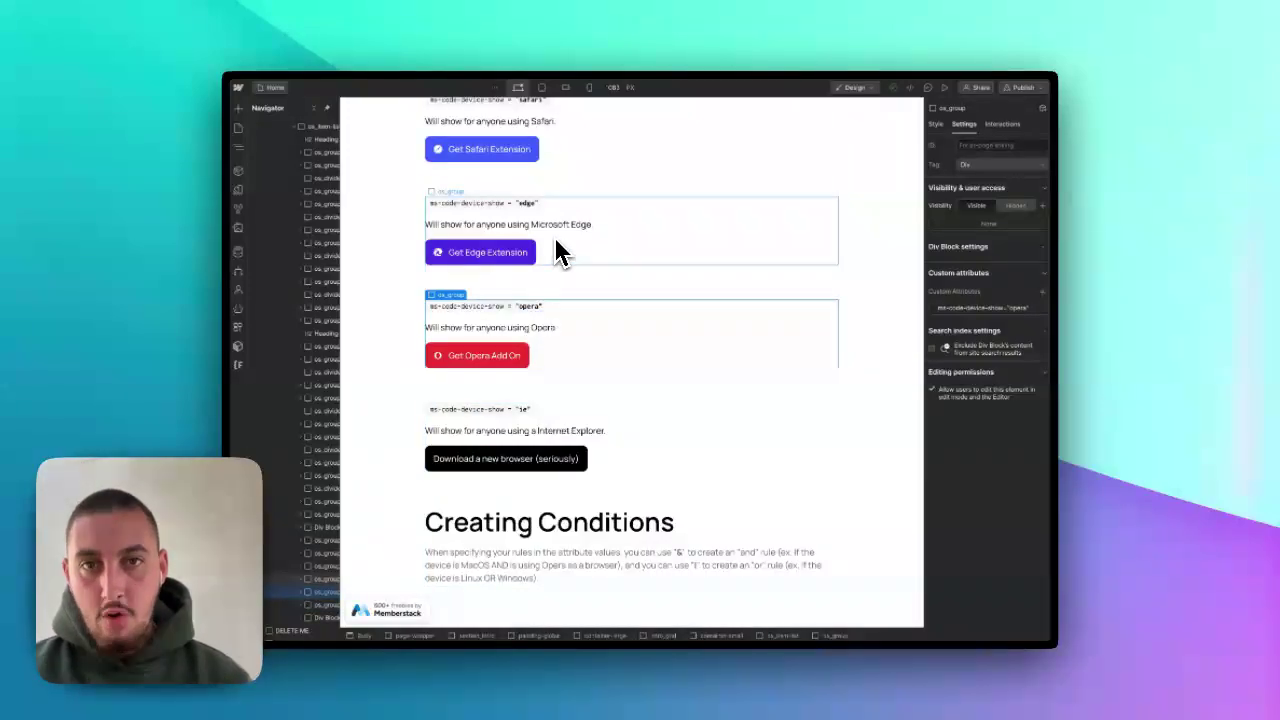
scroll(557, 242, "up", 4)
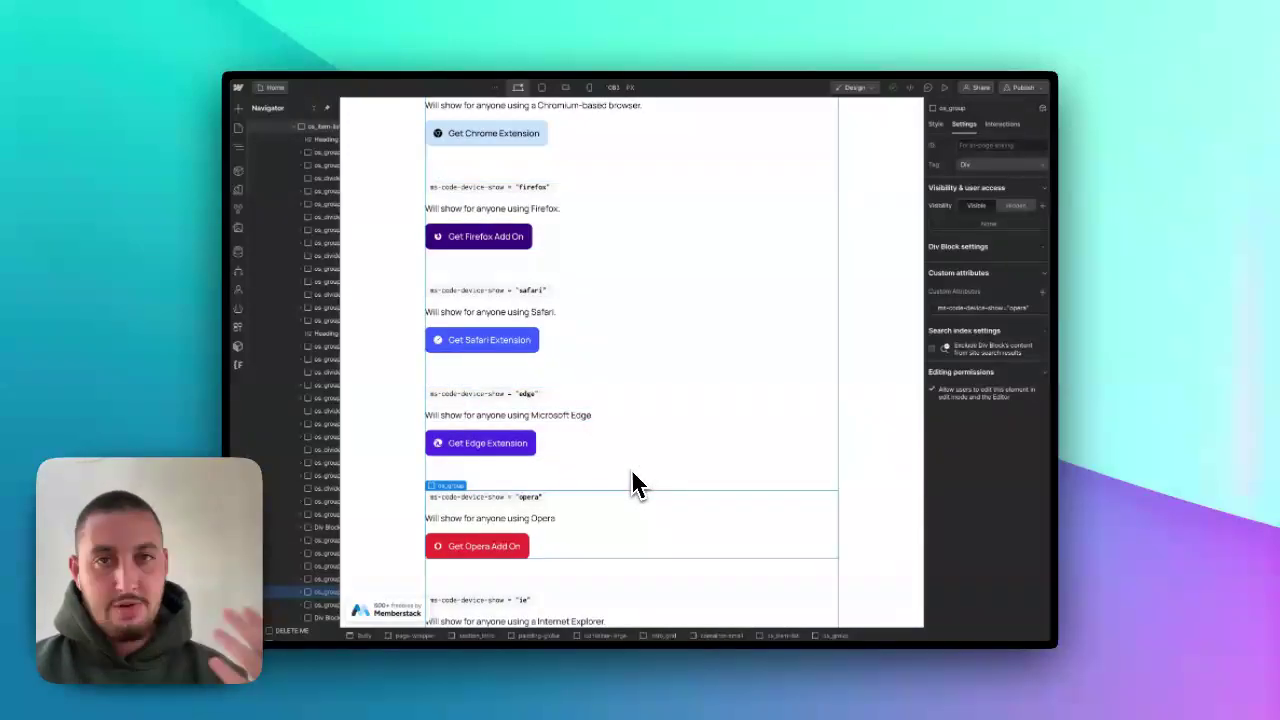
scroll(631, 484, "down", 4)
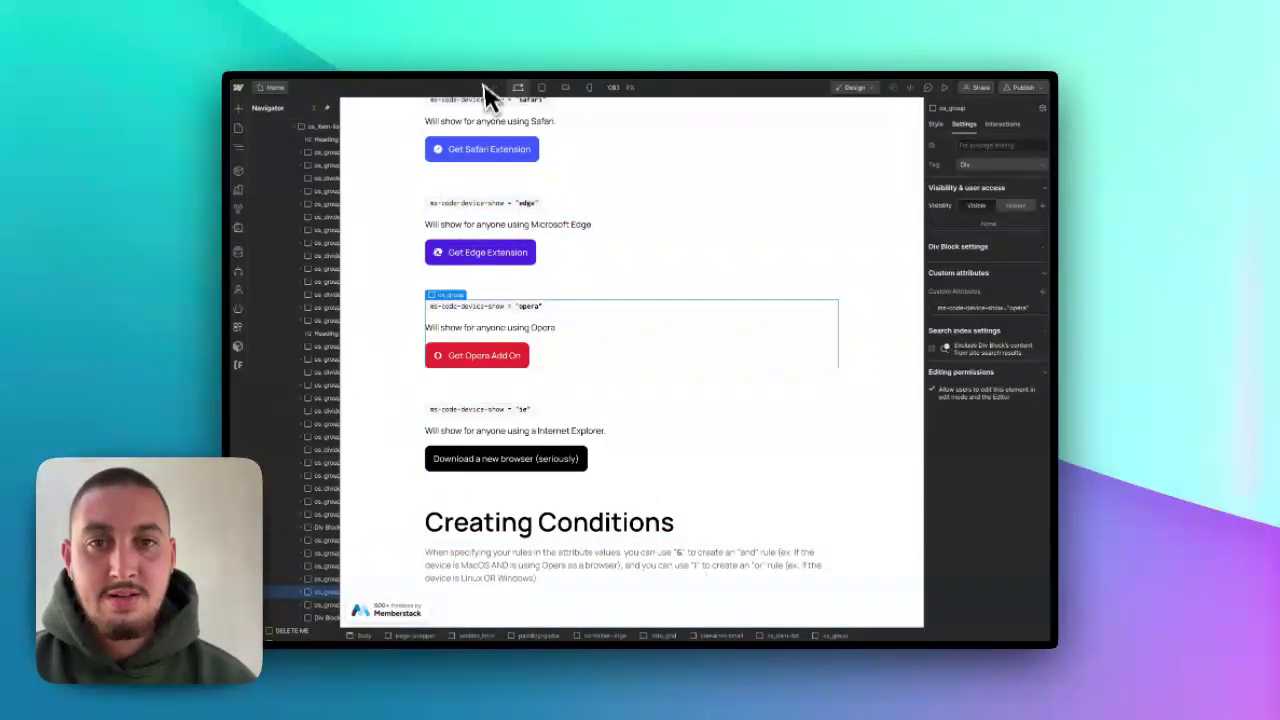
scroll(561, 211, "up", 1)
scroll(563, 215, "up", 1)
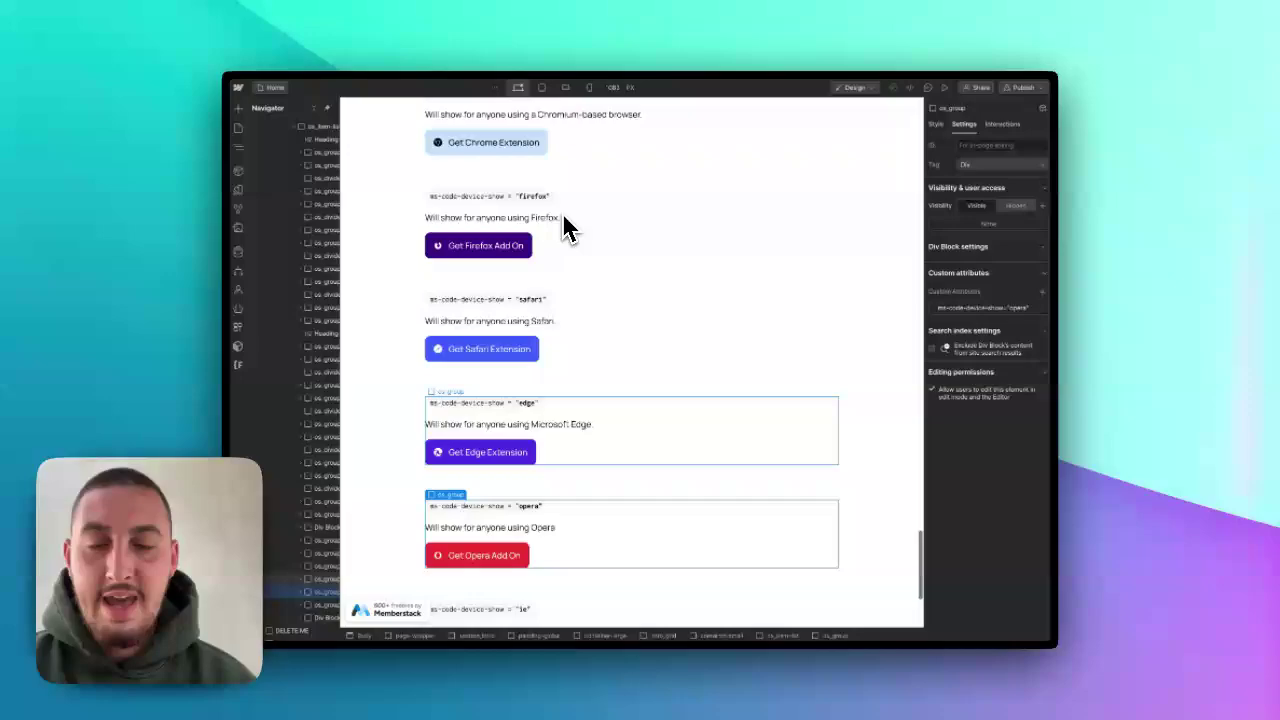
scroll(563, 215, "down", 3)
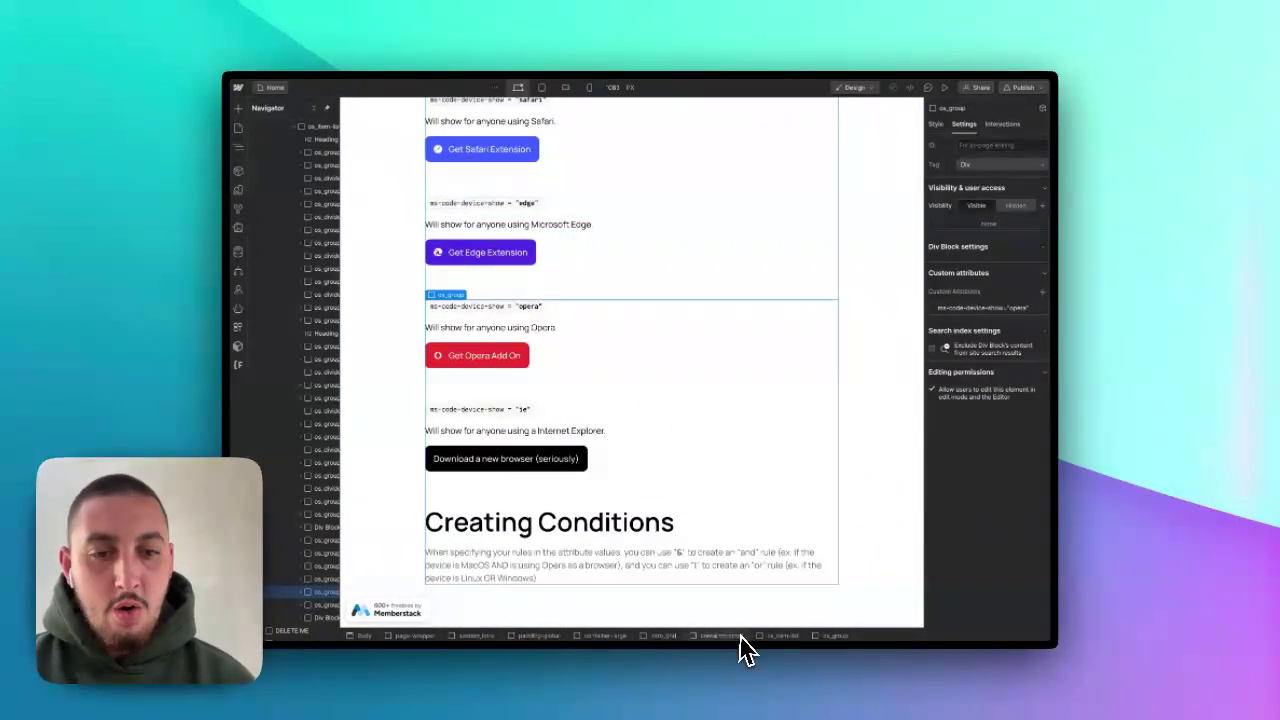
double_click(698, 566)
key("Escape")
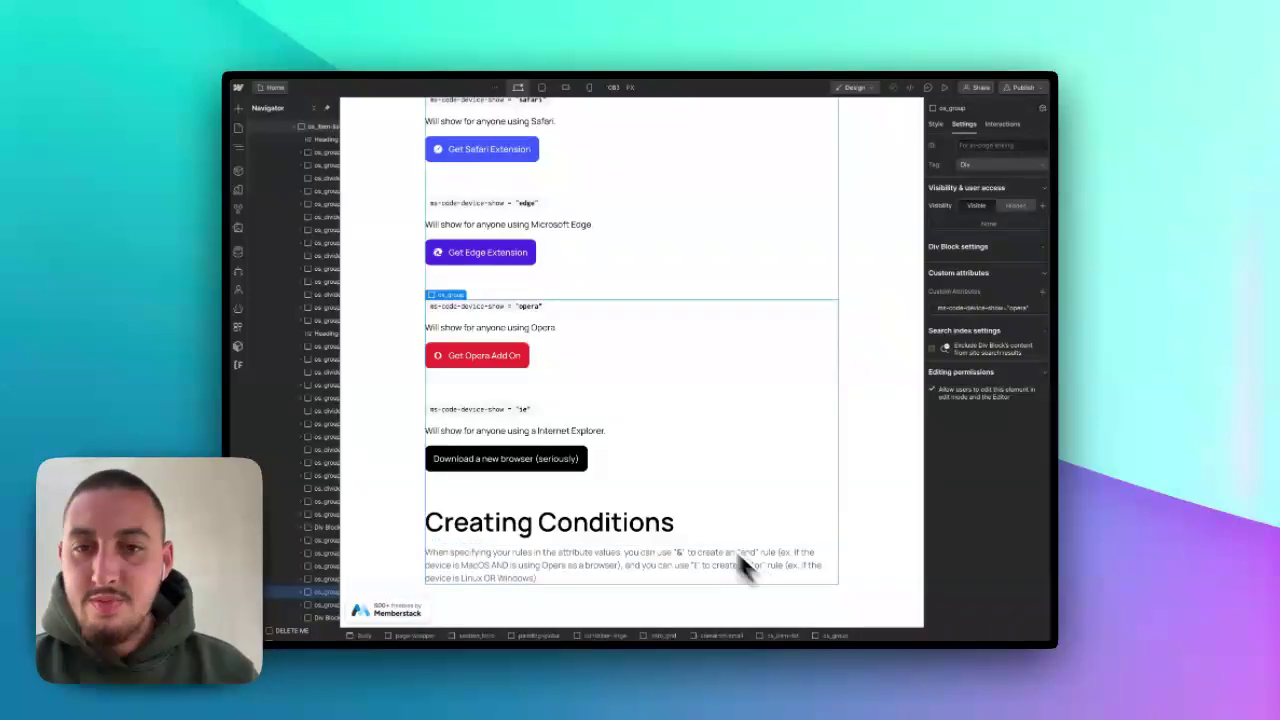
scroll(585, 385, "up", 1)
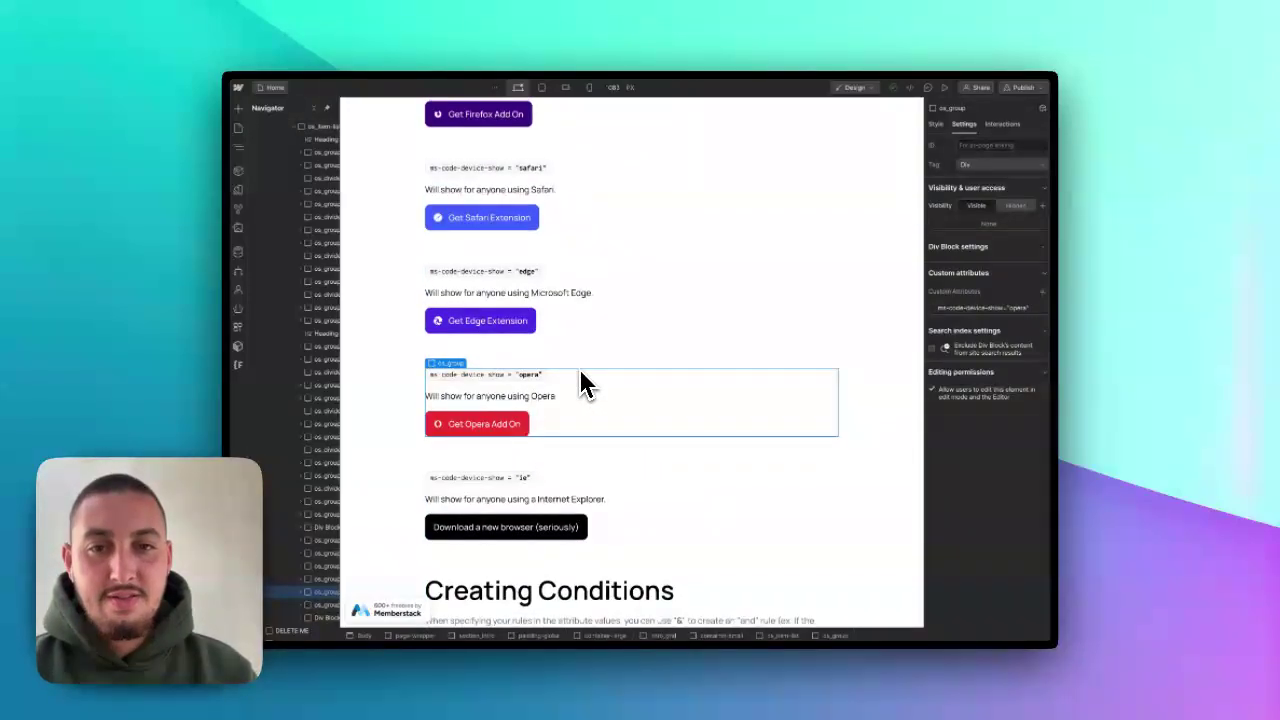
scroll(580, 437, "down", 1)
scroll(580, 437, "up", 2)
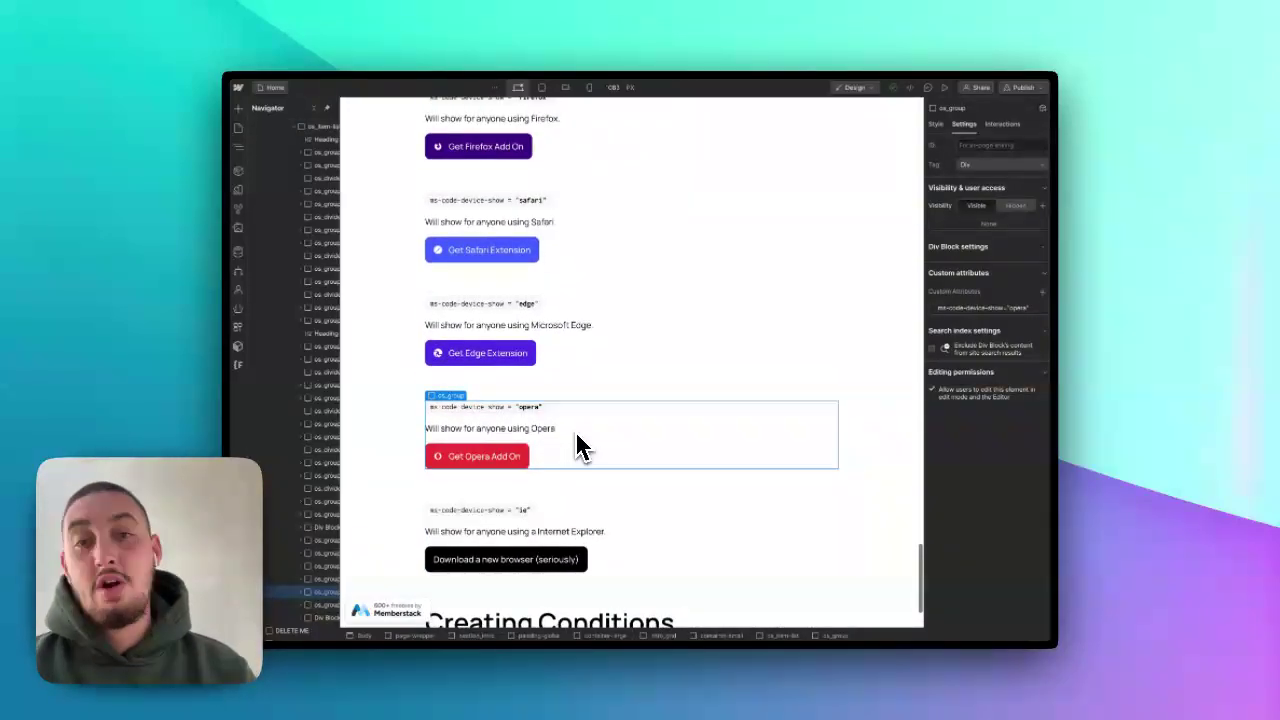
scroll(613, 360, "up", 2)
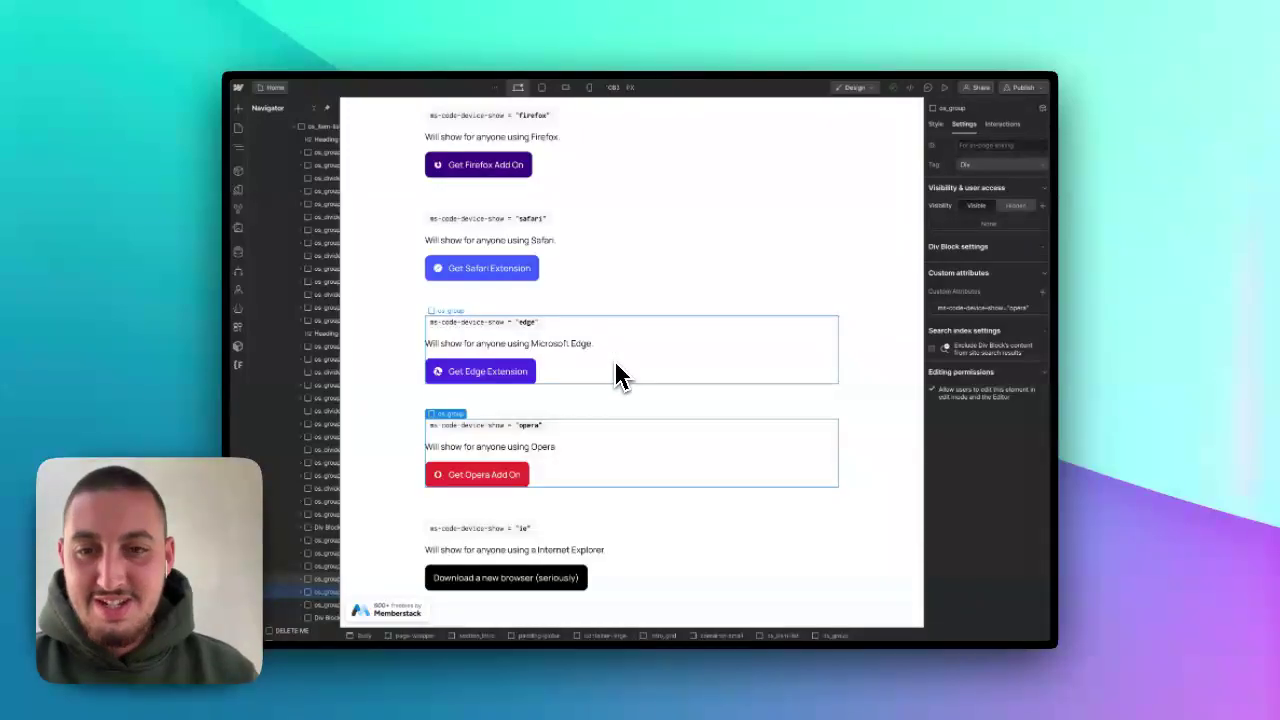
scroll(602, 365, "up", 3)
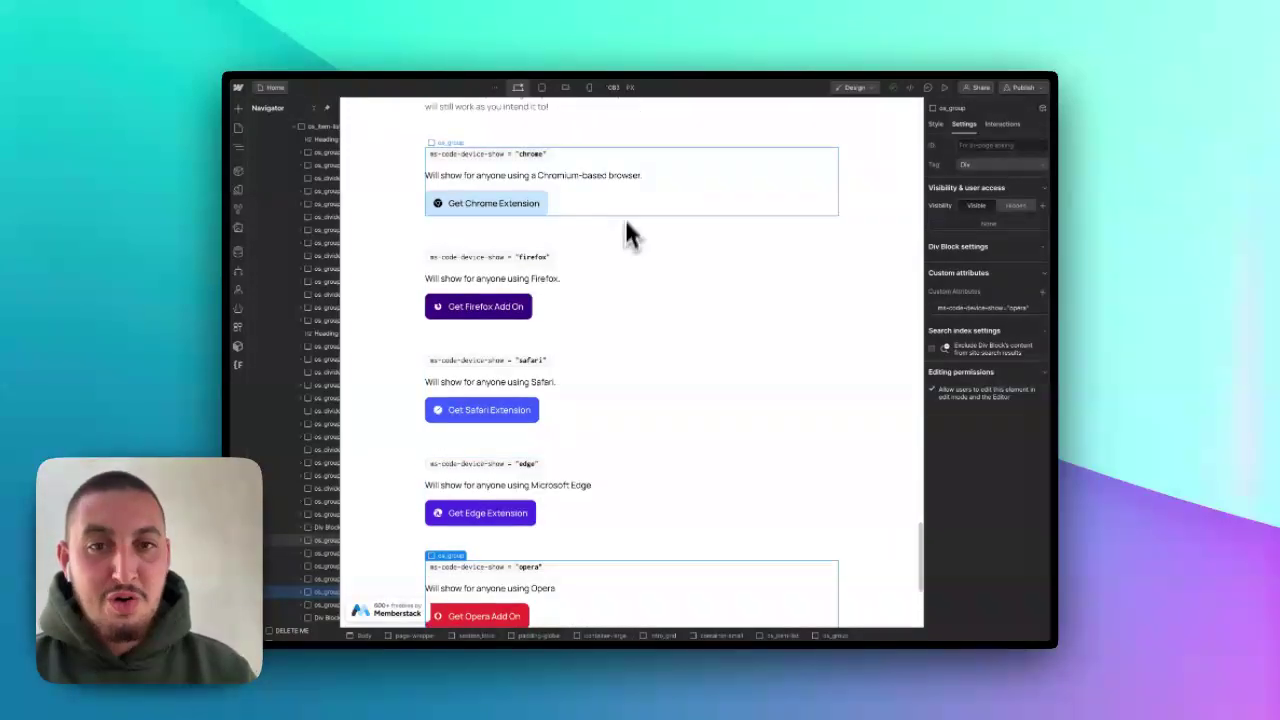
scroll(632, 210, "down", 5)
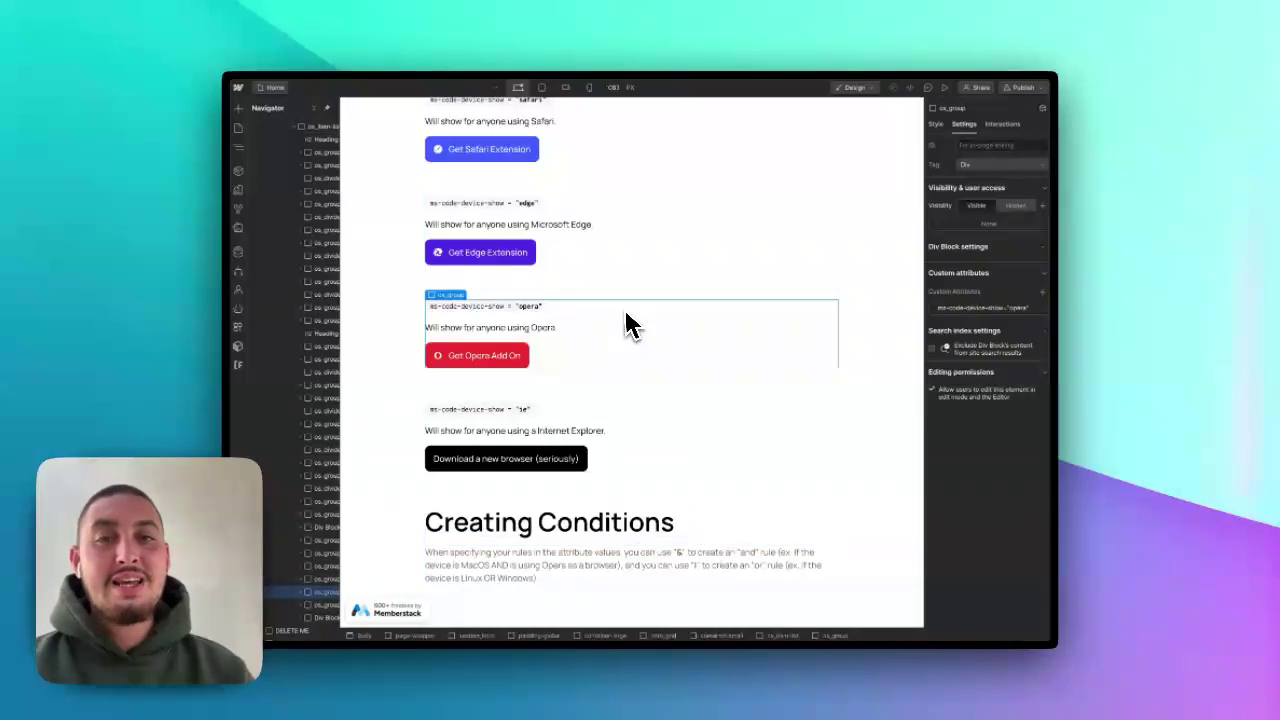
scroll(588, 345, "up", 2)
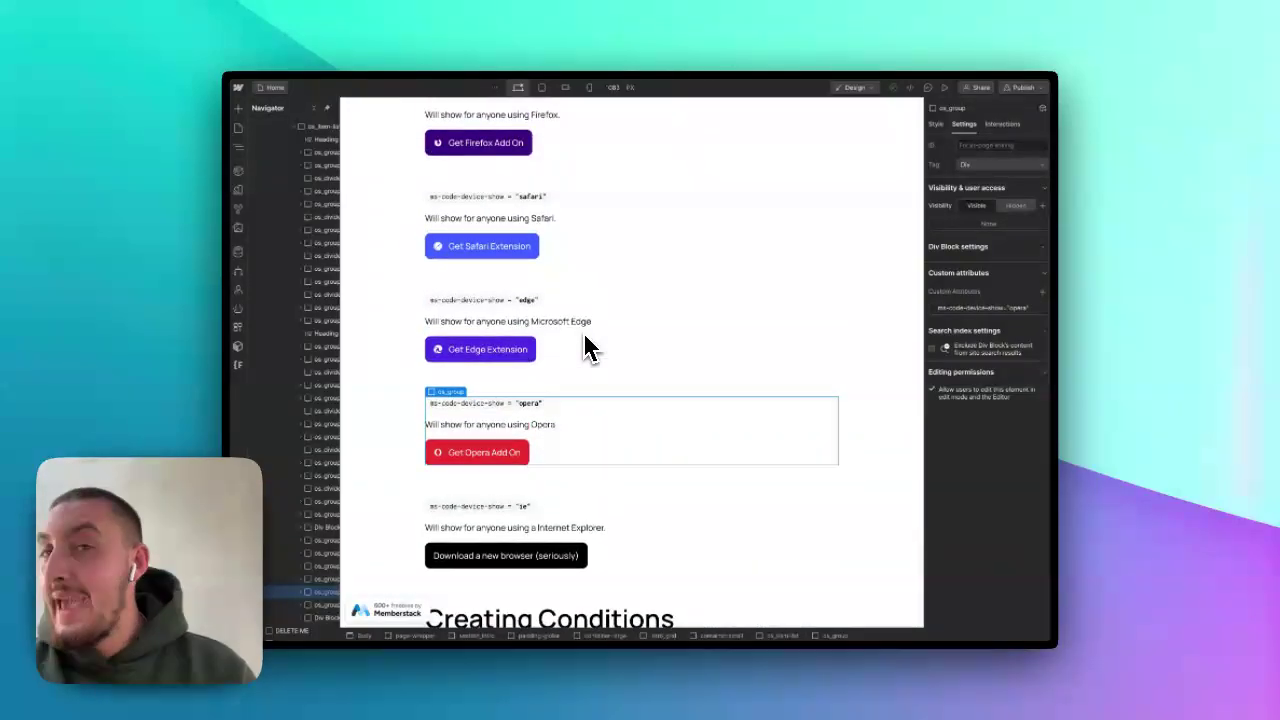
scroll(588, 348, "down", 2)
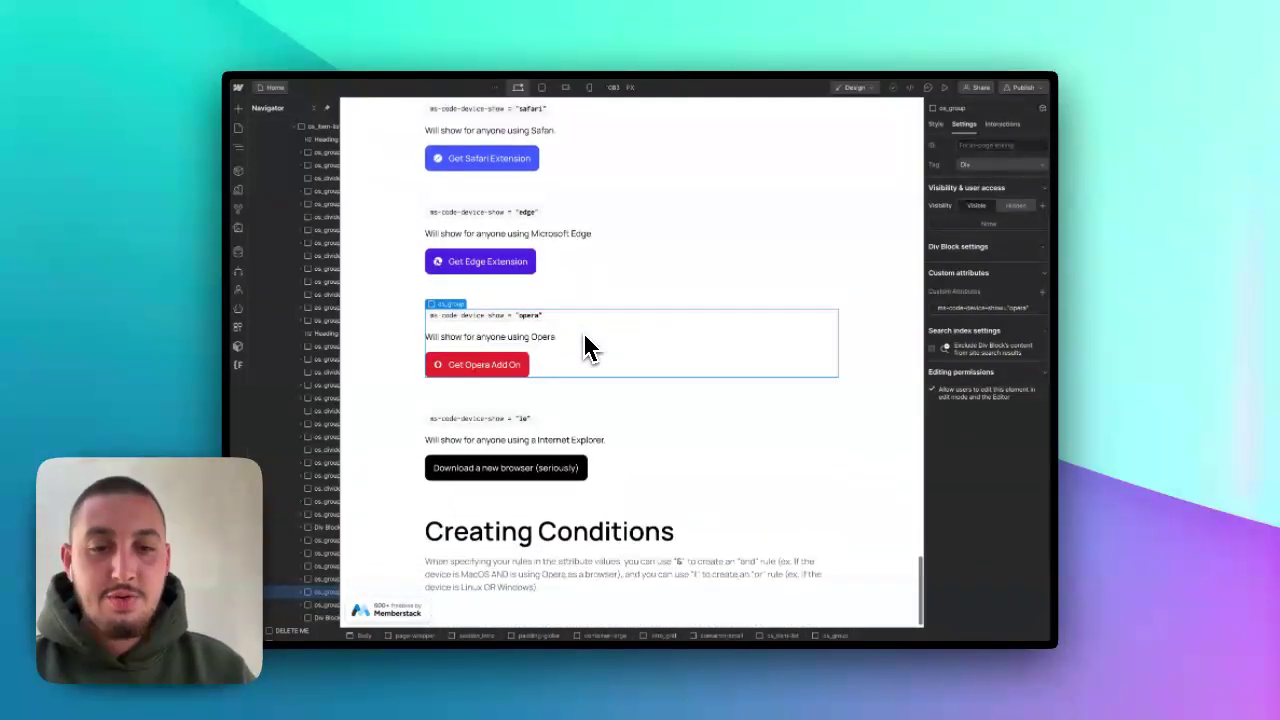
scroll(588, 347, "up", 2)
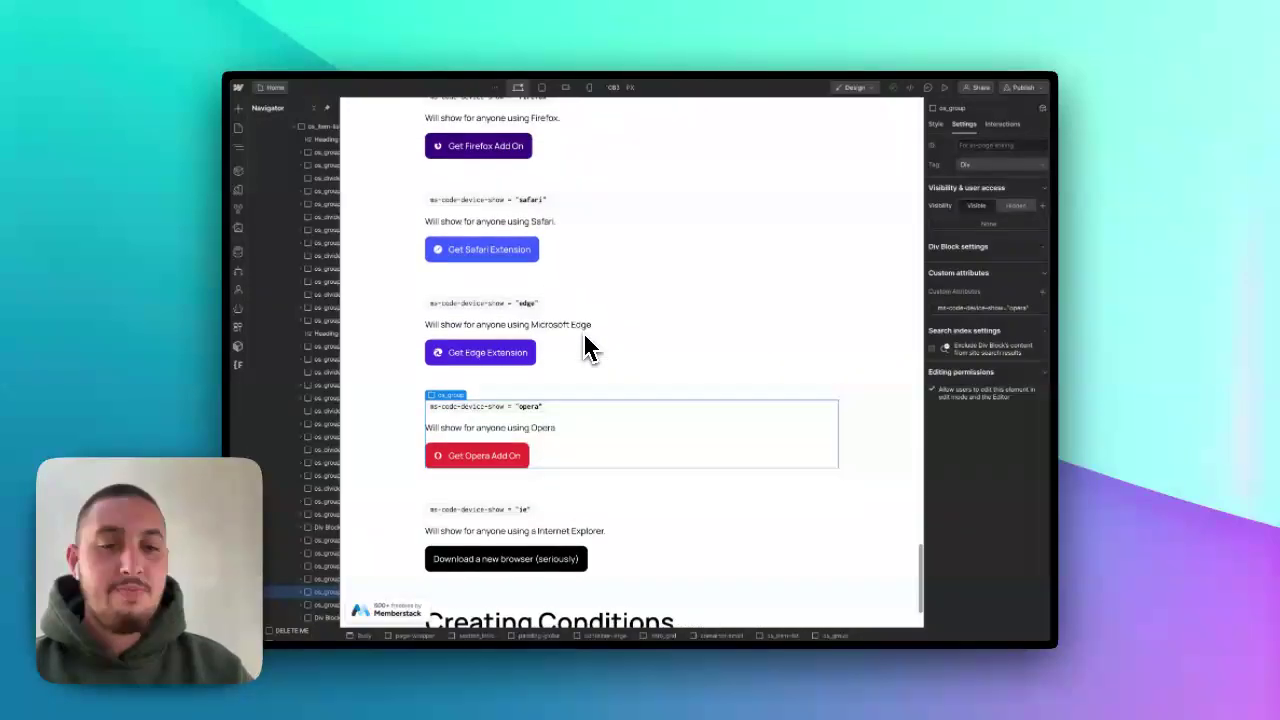
scroll(586, 338, "down", 2)
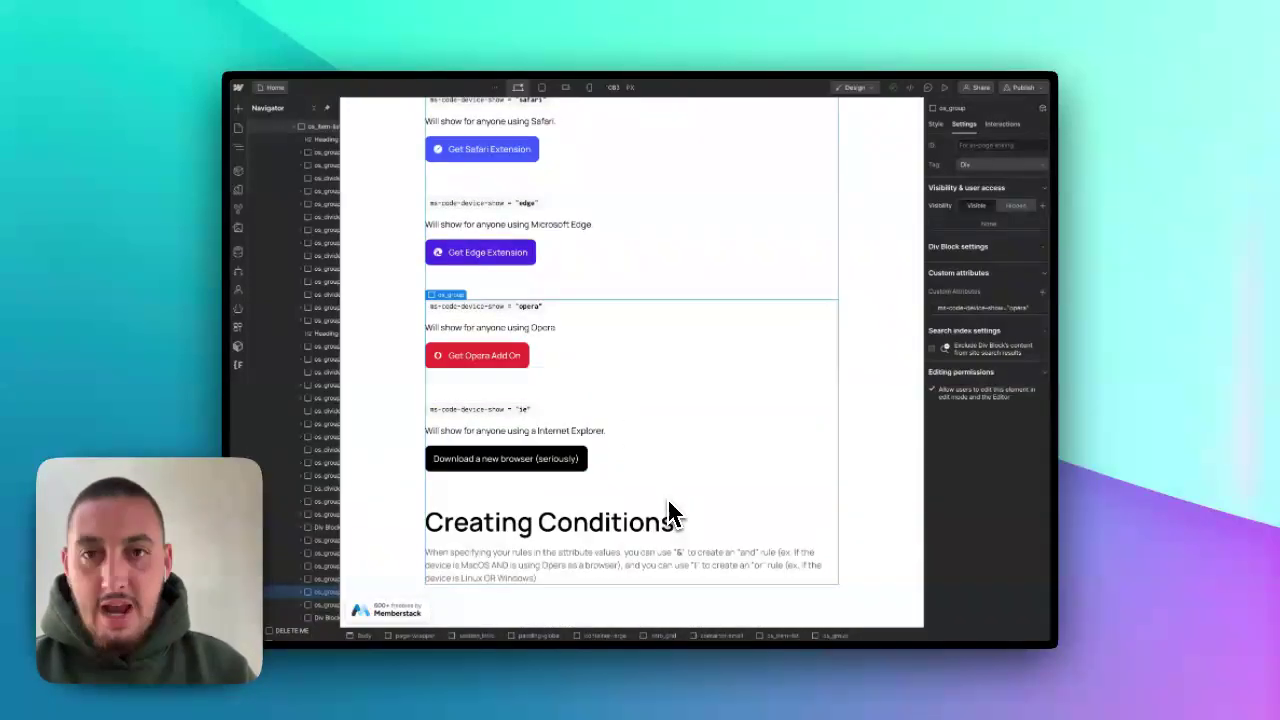